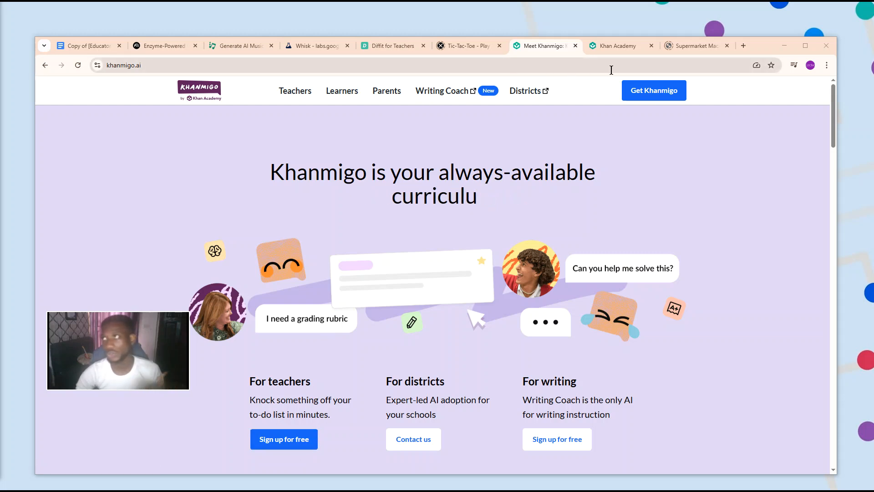
Switch to the open Khan Academy page and start using Khanmigo to reach its teacher tools.
mouse_move(603, 45)
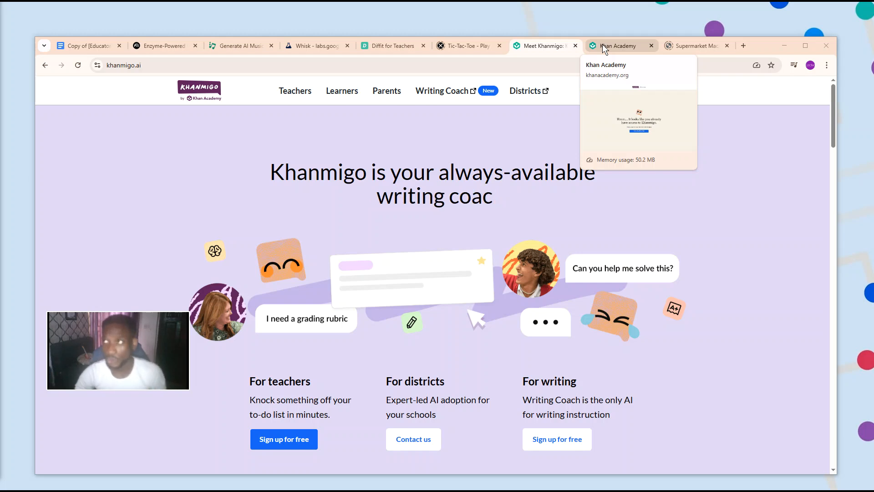
left_click(603, 45)
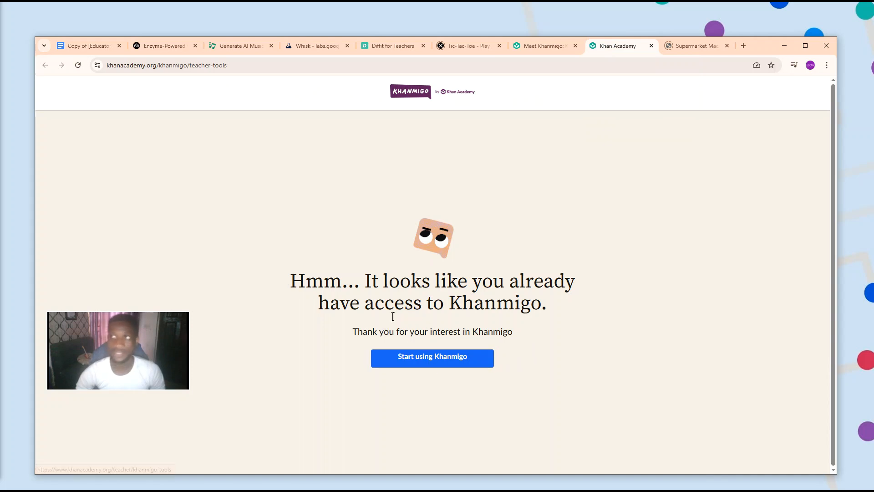
left_click(436, 356)
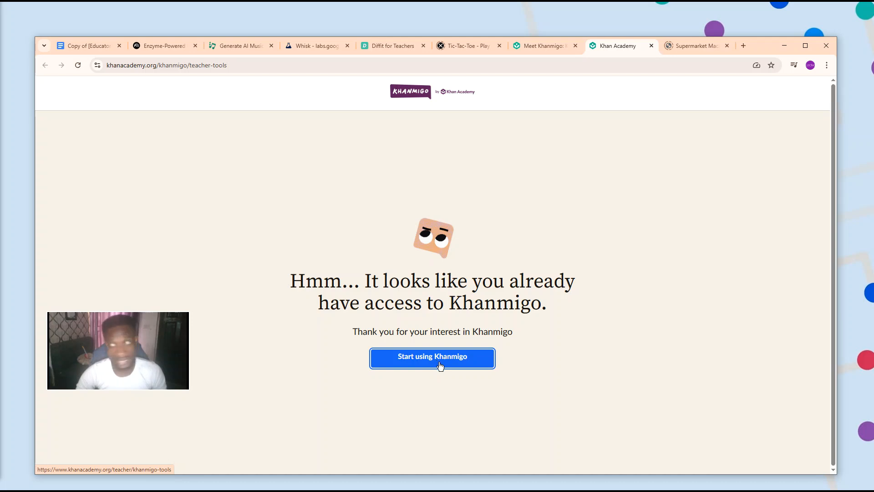
left_click(440, 365)
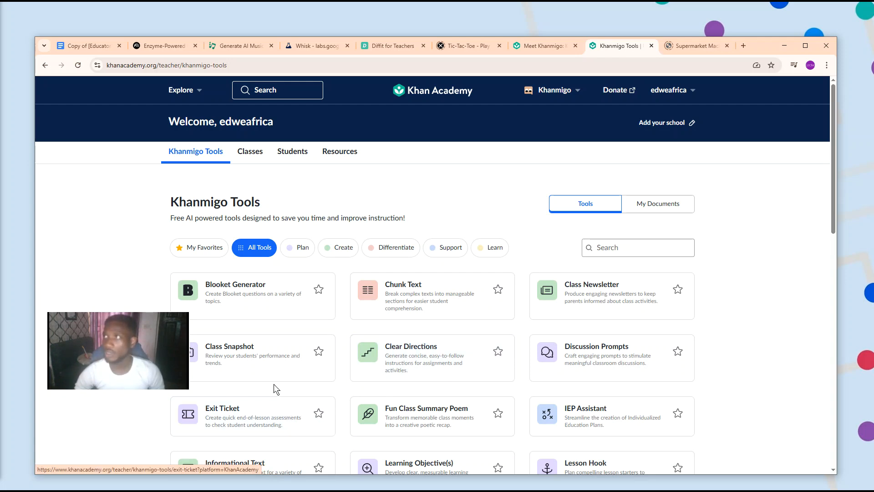
Open the IEP Assistant tool in a separate tab and review the fields of its form.
scroll(296, 346, "down", 1)
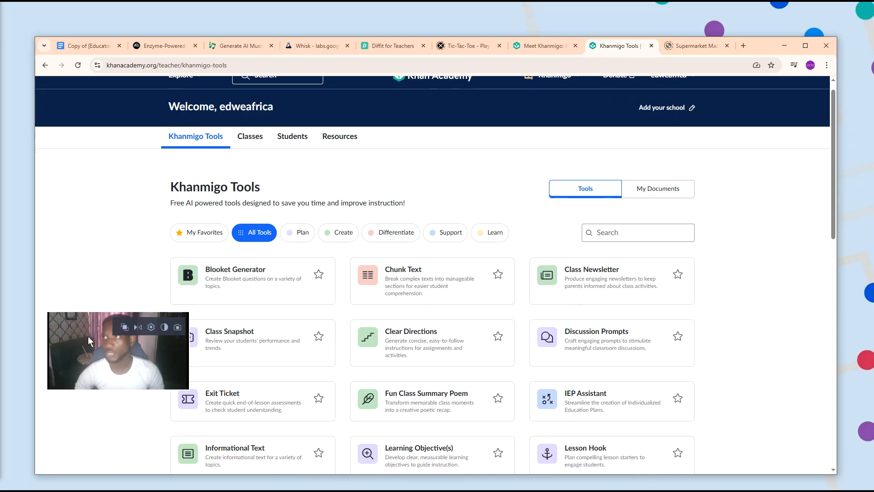
left_click_drag(111, 362, 92, 381)
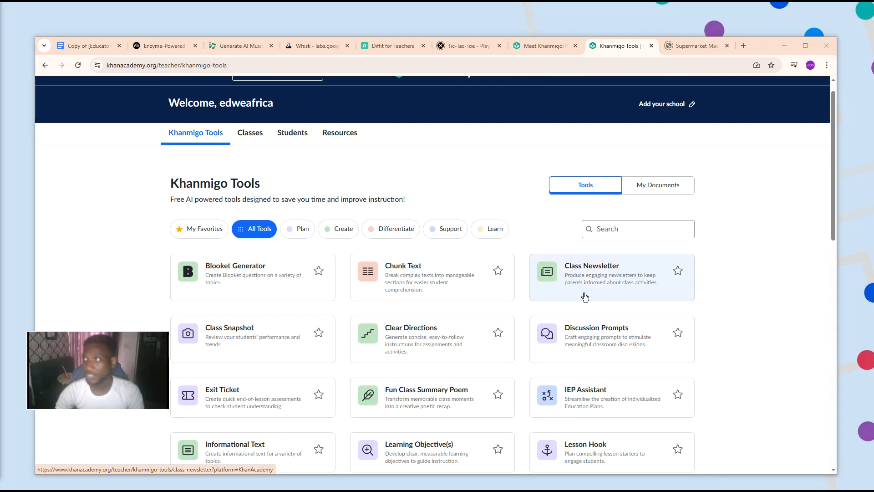
scroll(585, 297, "down", 1)
scroll(582, 297, "down", 4)
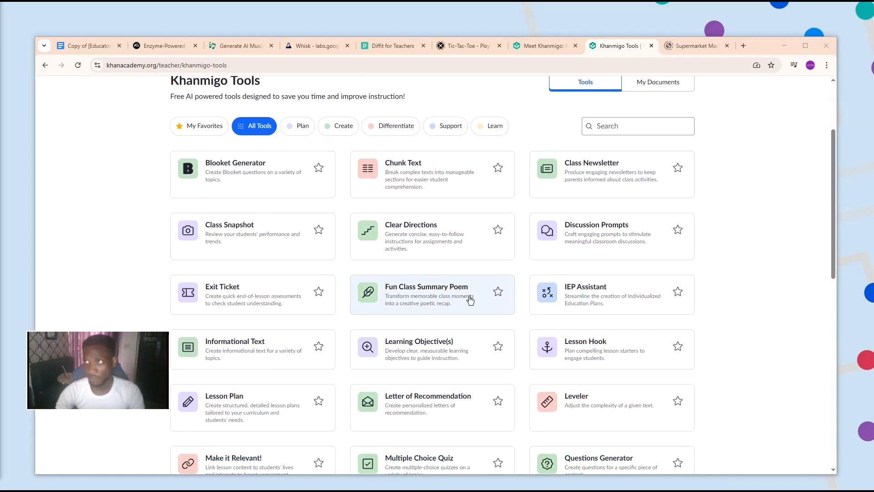
right_click(579, 310)
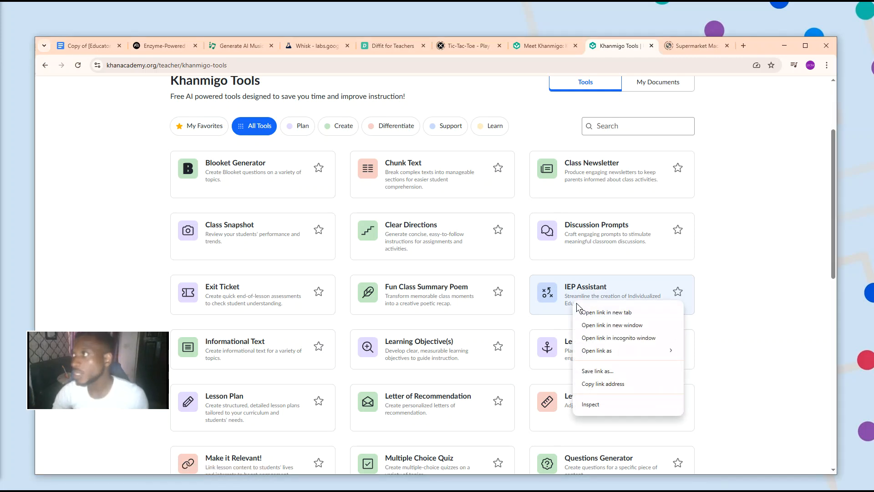
left_click(587, 313)
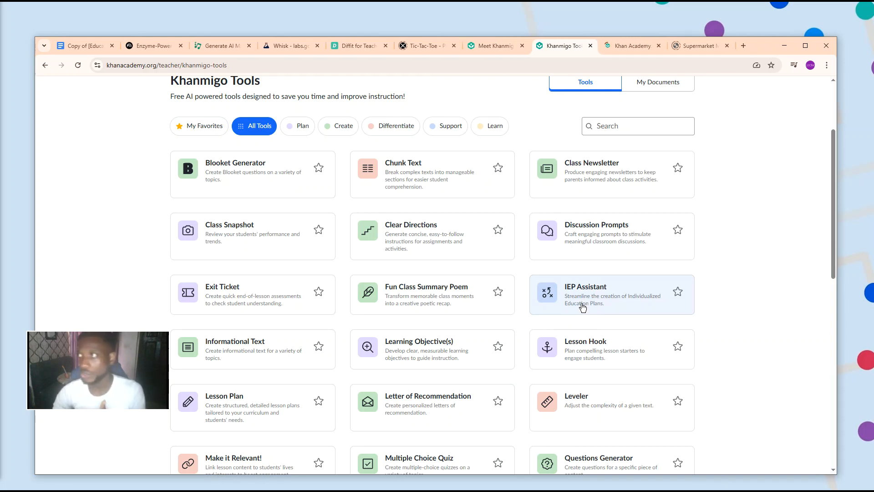
left_click(618, 47)
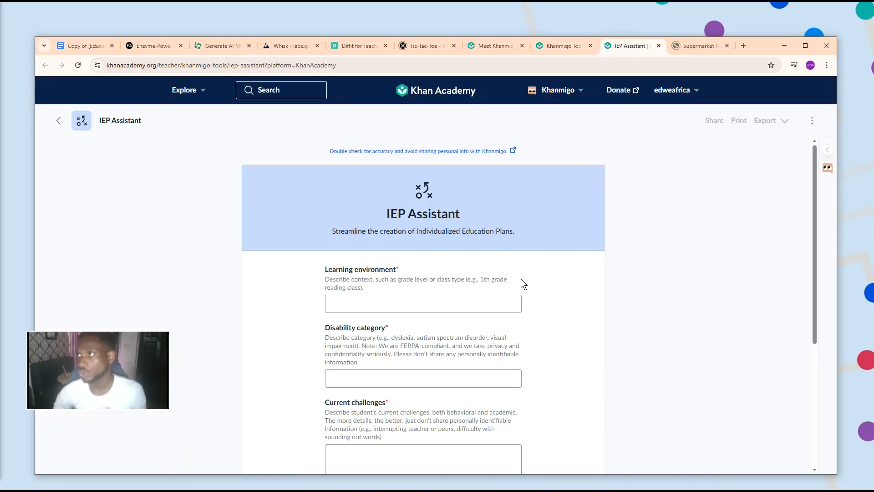
scroll(459, 308, "down", 1)
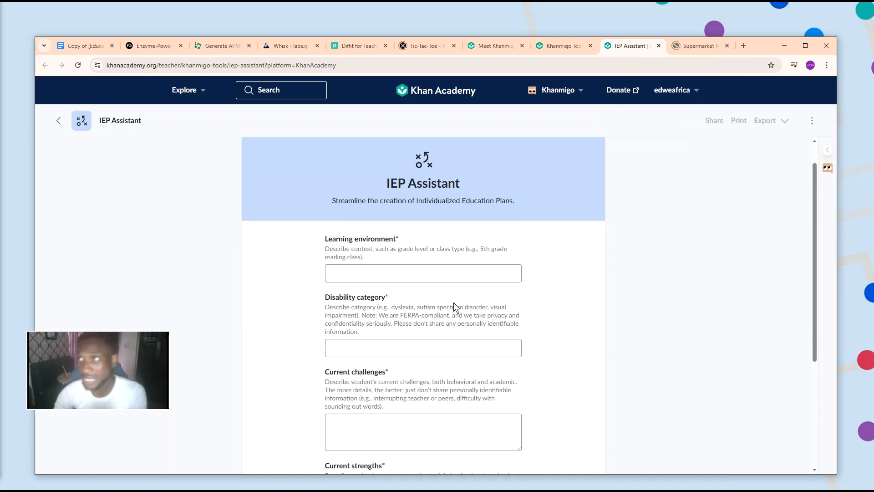
scroll(454, 303, "down", 3)
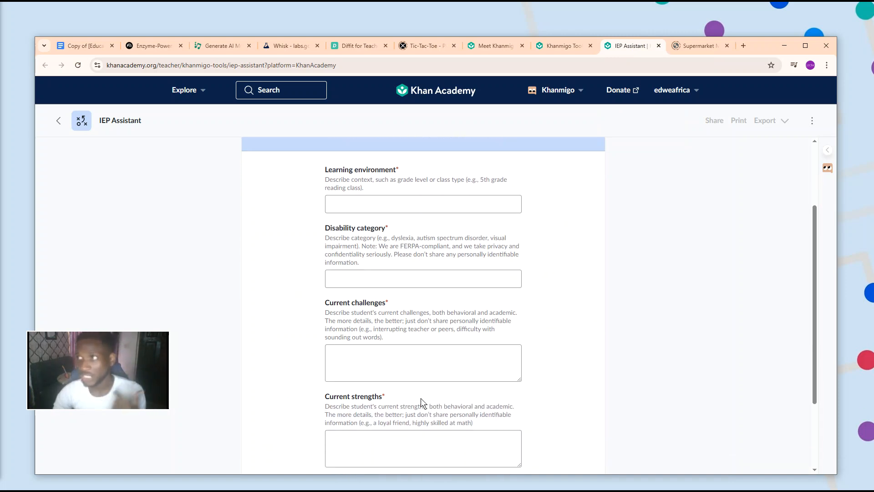
scroll(420, 398, "down", 5)
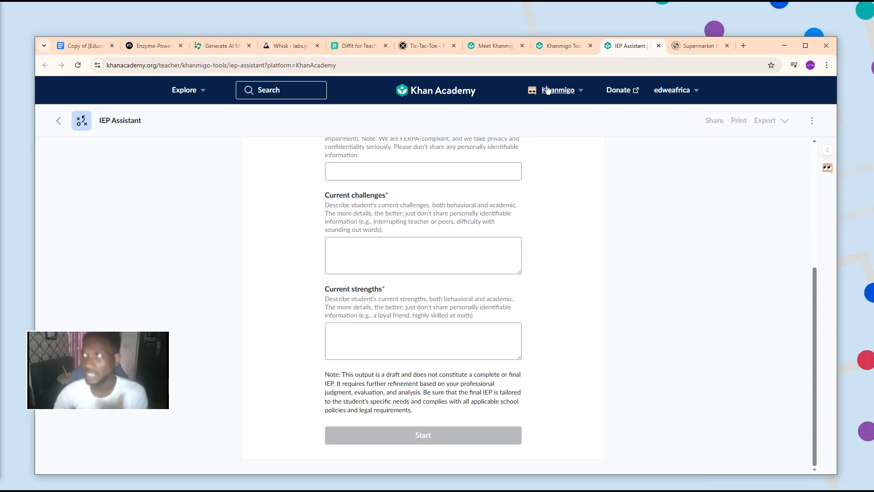
Return to the Khanmigo Tools list and look through the available teacher tools.
left_click(556, 44)
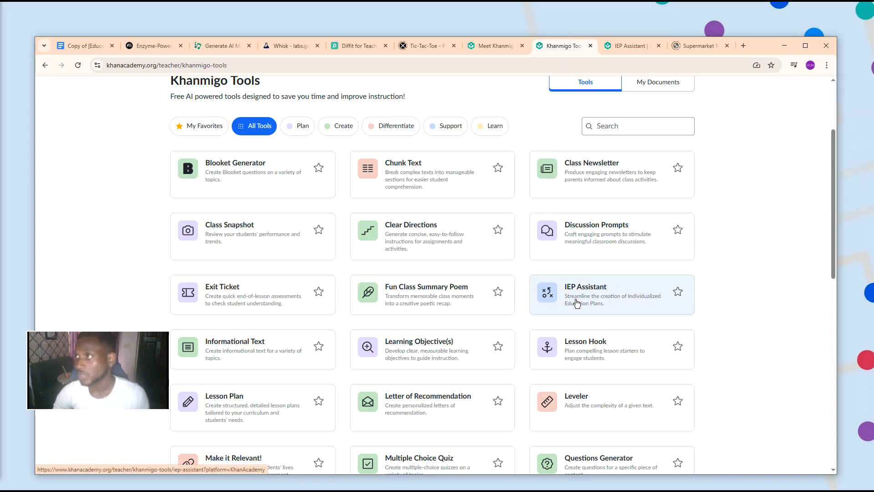
scroll(577, 303, "down", 1)
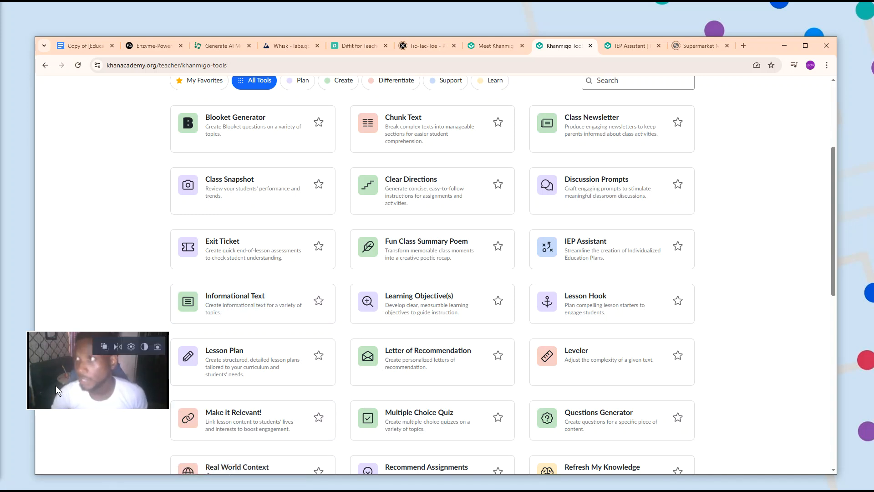
scroll(564, 380, "down", 2)
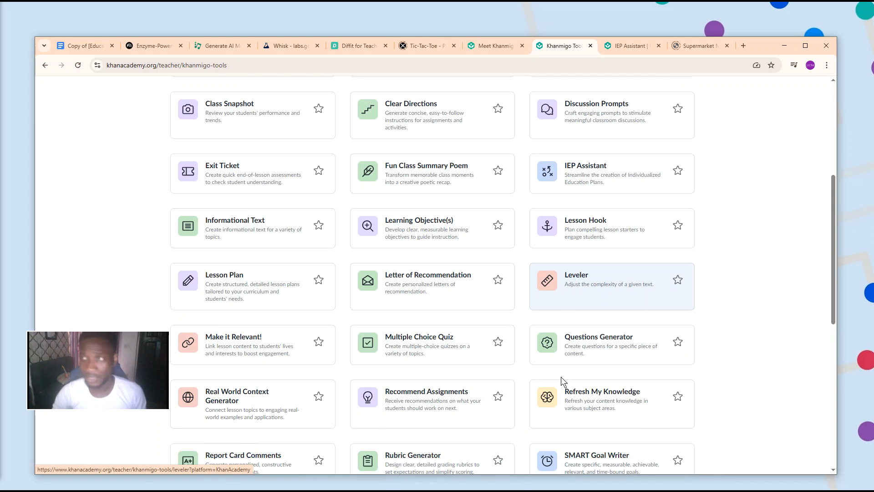
scroll(562, 382, "down", 1)
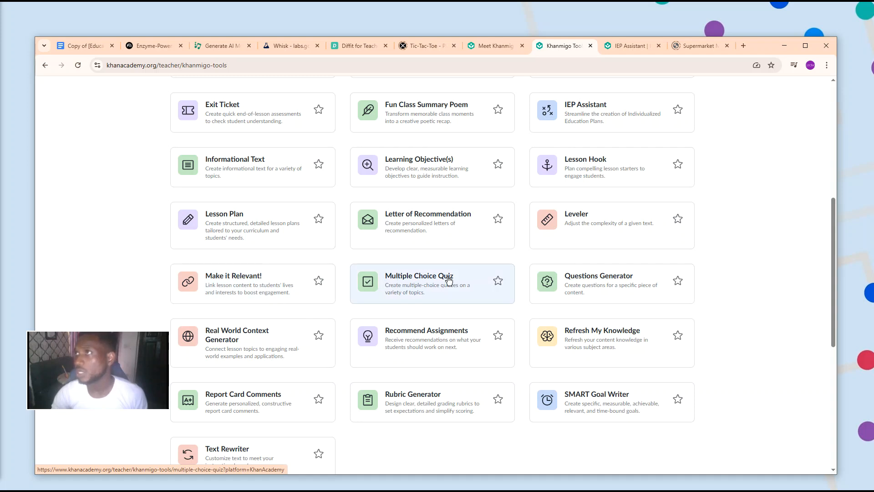
scroll(433, 299, "down", 1)
scroll(433, 302, "up", 2)
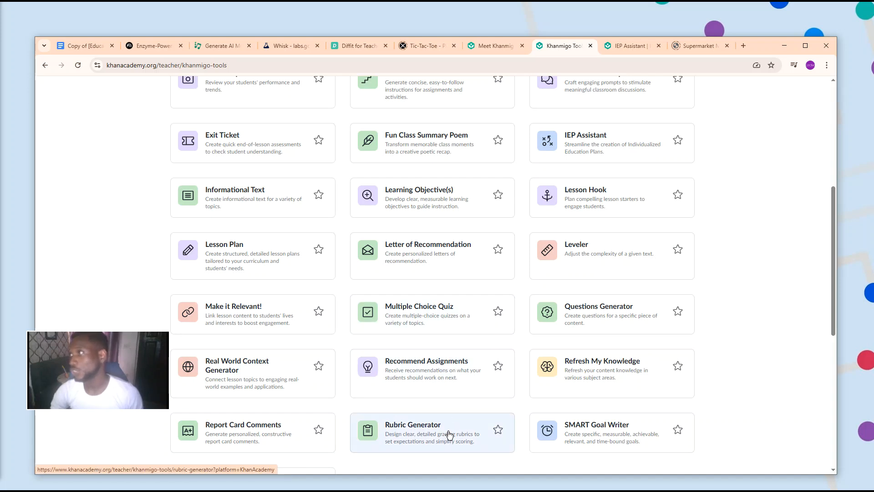
scroll(398, 320, "up", 2)
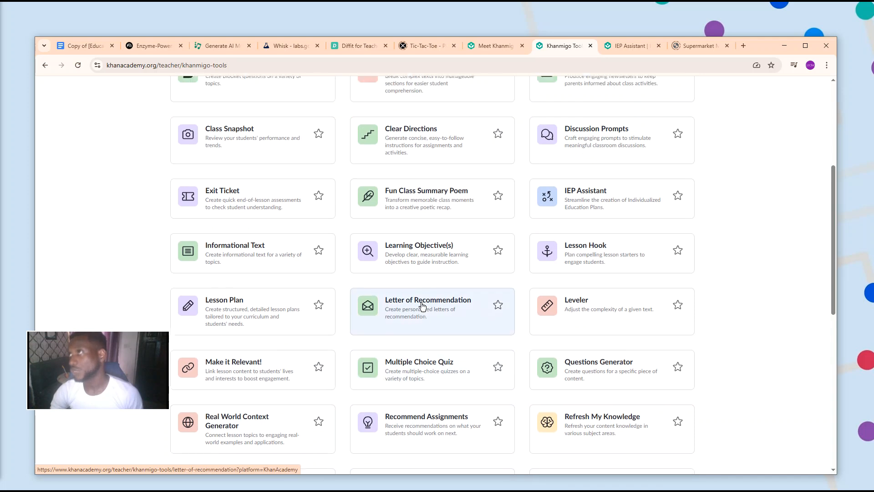
scroll(423, 306, "up", 1)
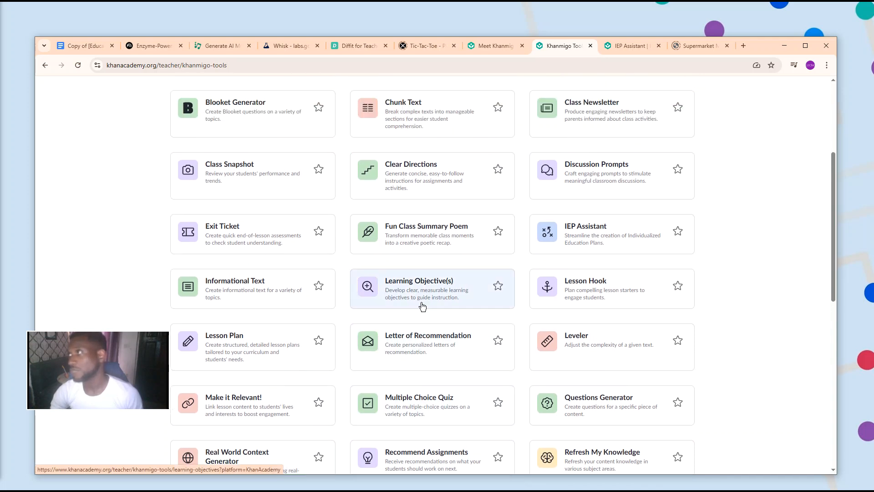
Open the Lesson Hook tool and set the grade level to 9th grade.
left_click(573, 294)
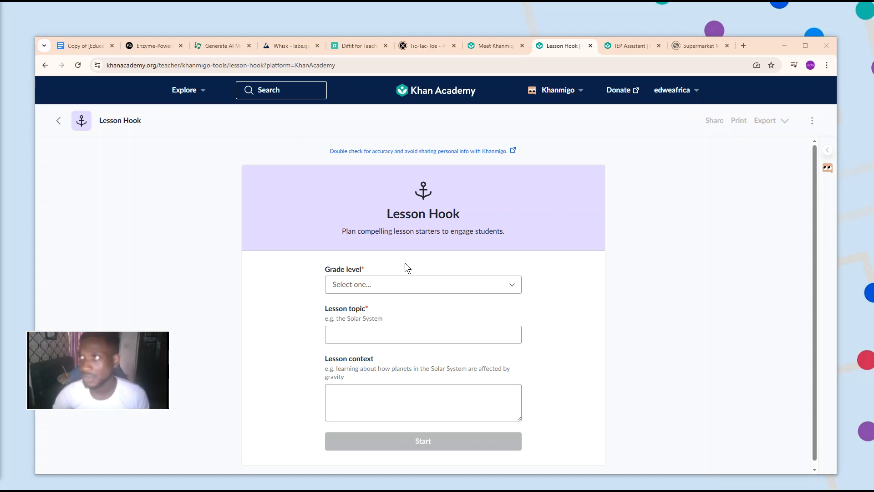
left_click(409, 294)
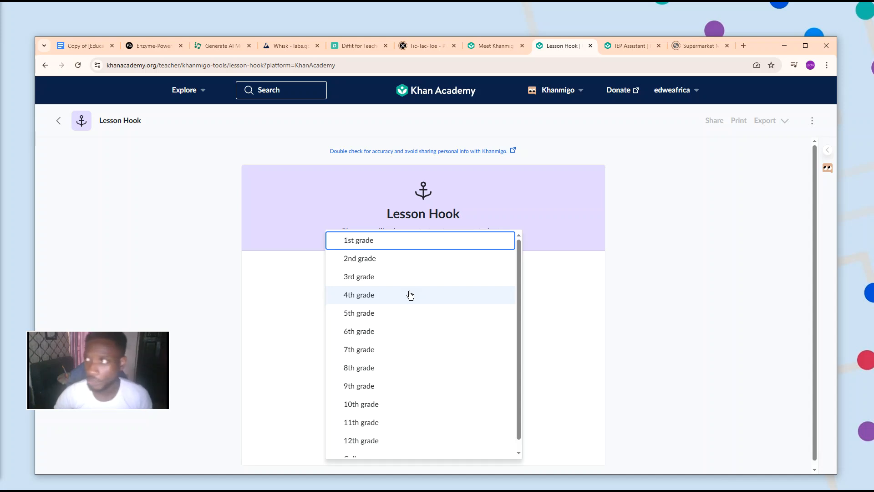
scroll(410, 295, "down", 1)
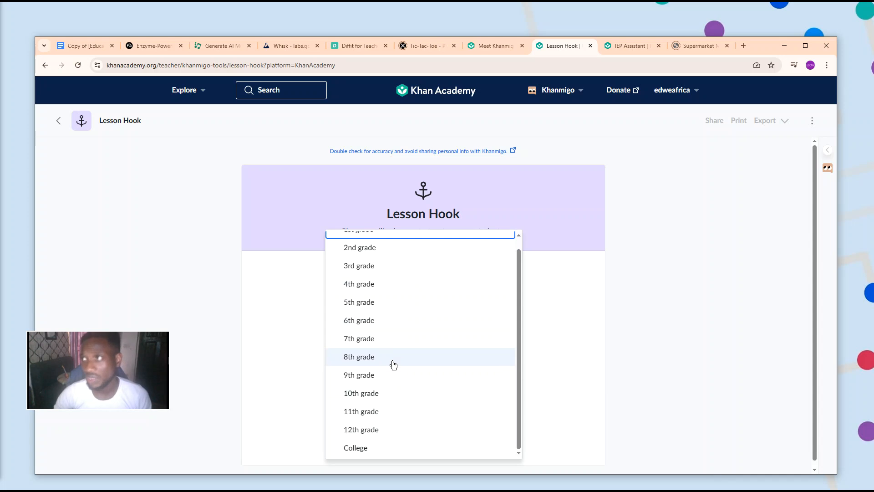
left_click(381, 376)
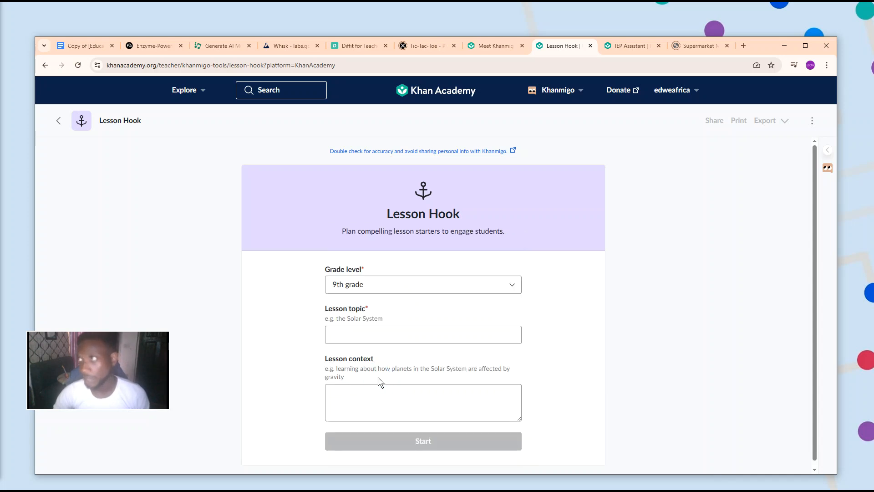
Enter "Force and motion" as the lesson topic.
left_click(388, 337)
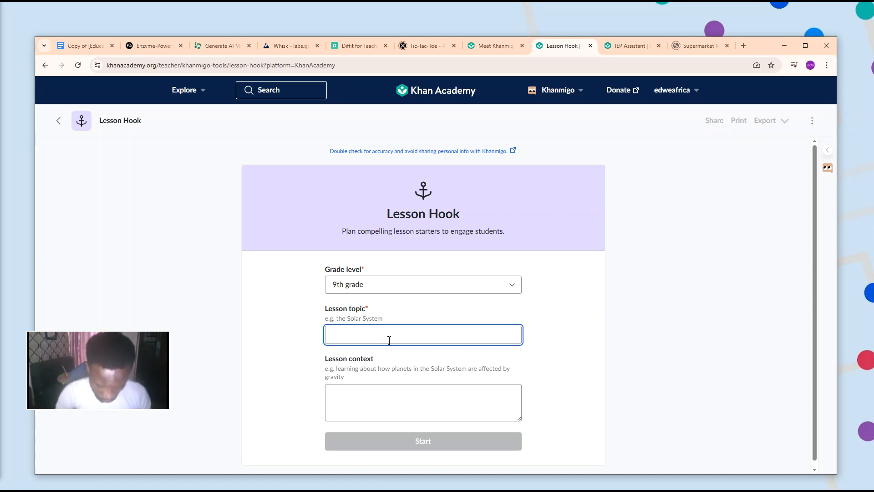
type("Force")
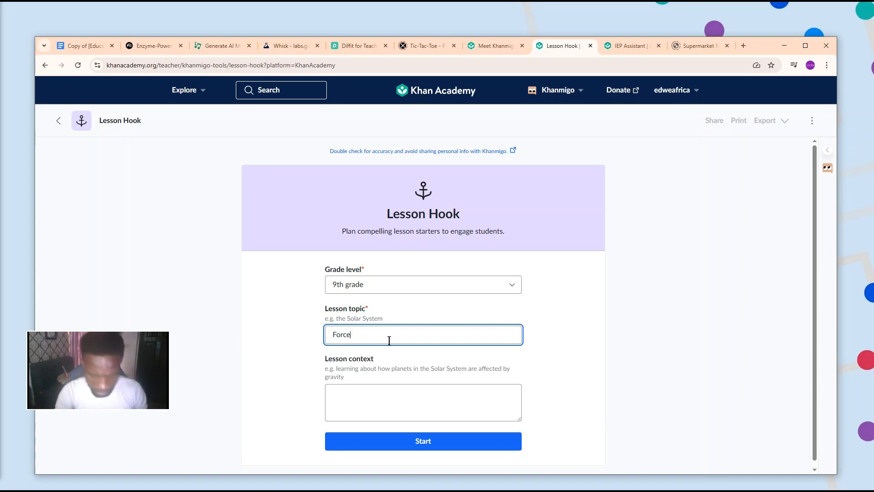
type("and motion")
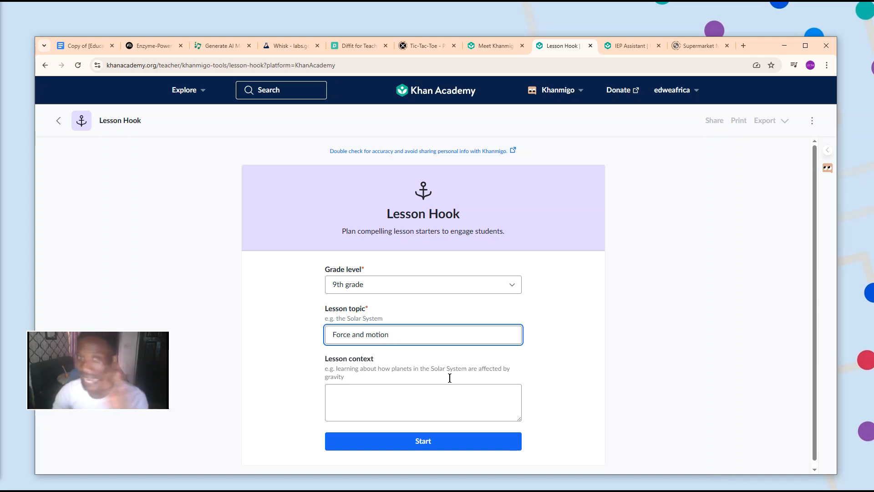
Paste the copied notes on forces and motion into the lesson context and generate the lesson hooks.
left_click(426, 412)
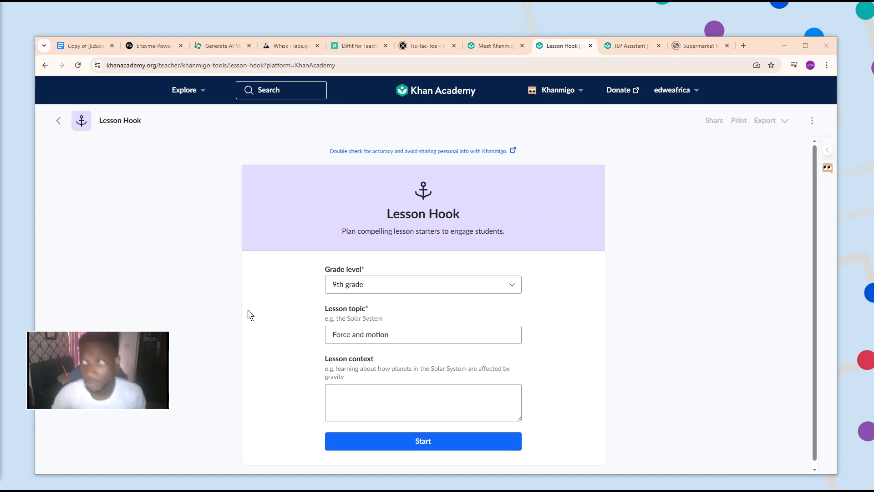
left_click(466, 396)
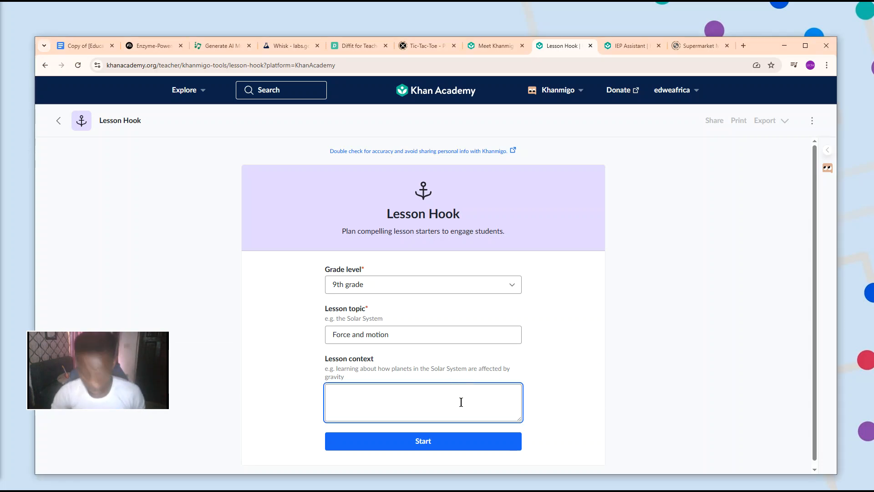
key("ctrl+v")
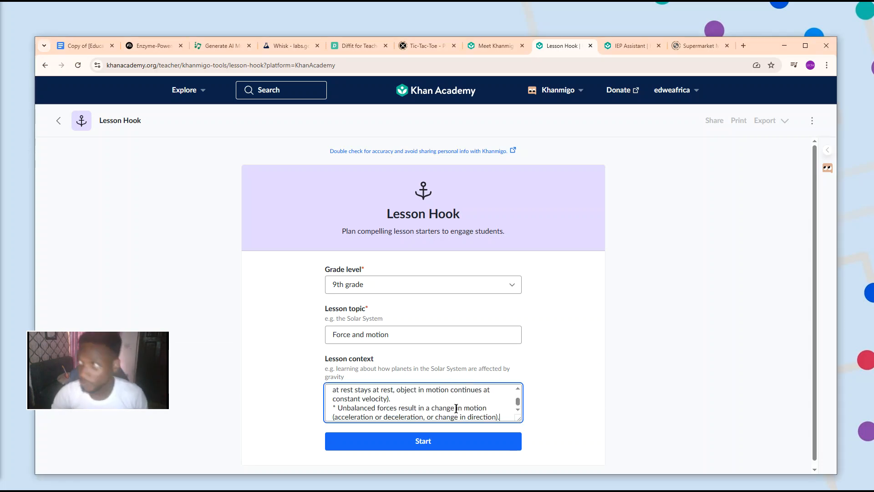
left_click(436, 444)
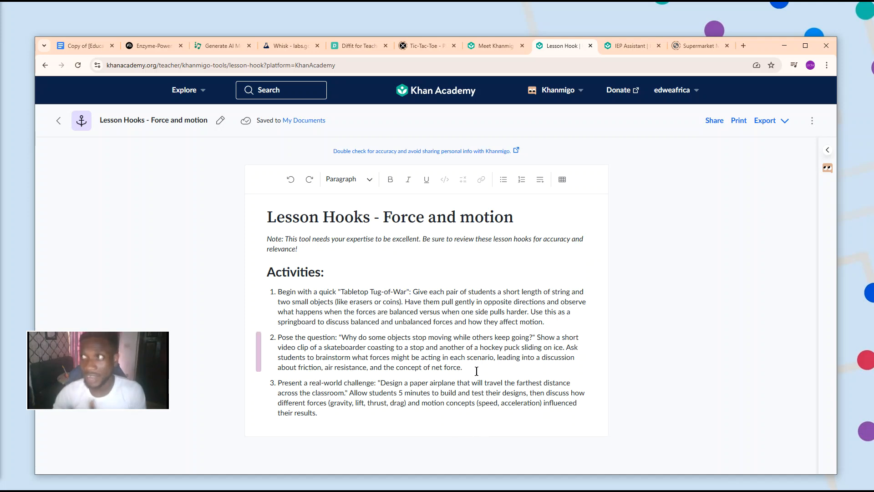
Highlight the second activity in the generated lesson hooks and show the document's export options.
left_click_drag(481, 375, 276, 335)
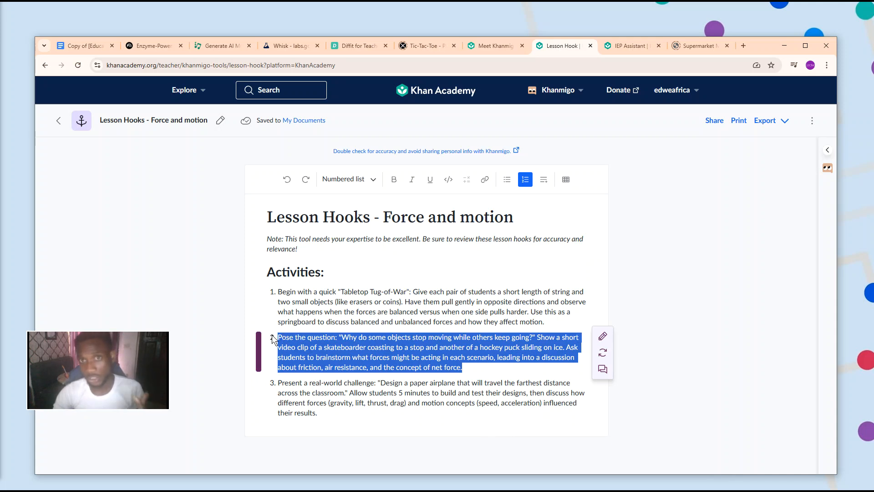
left_click_drag(264, 337, 266, 372)
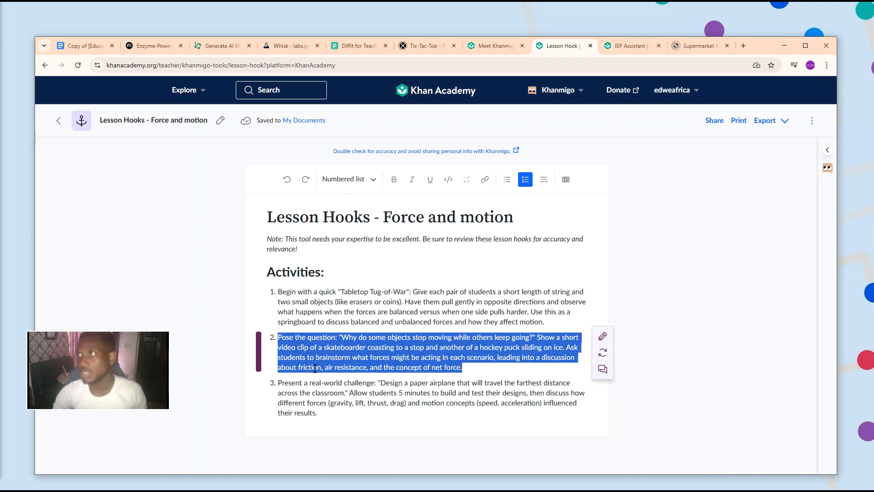
left_click(783, 121)
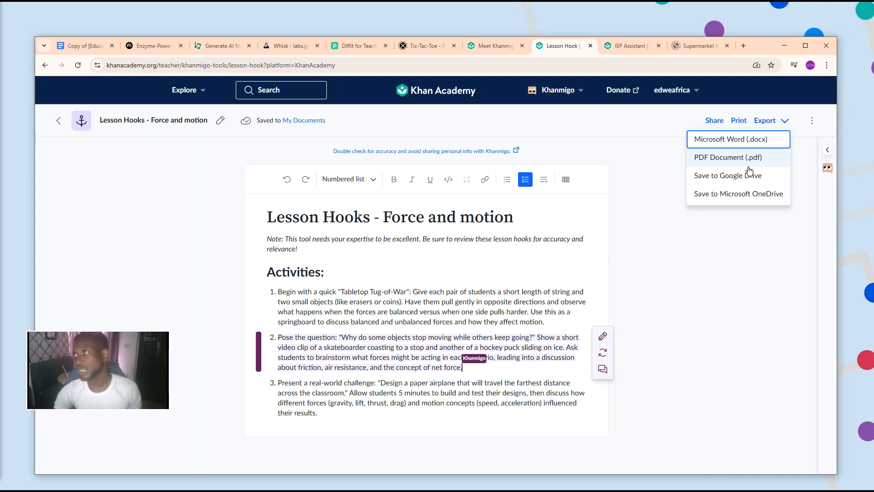